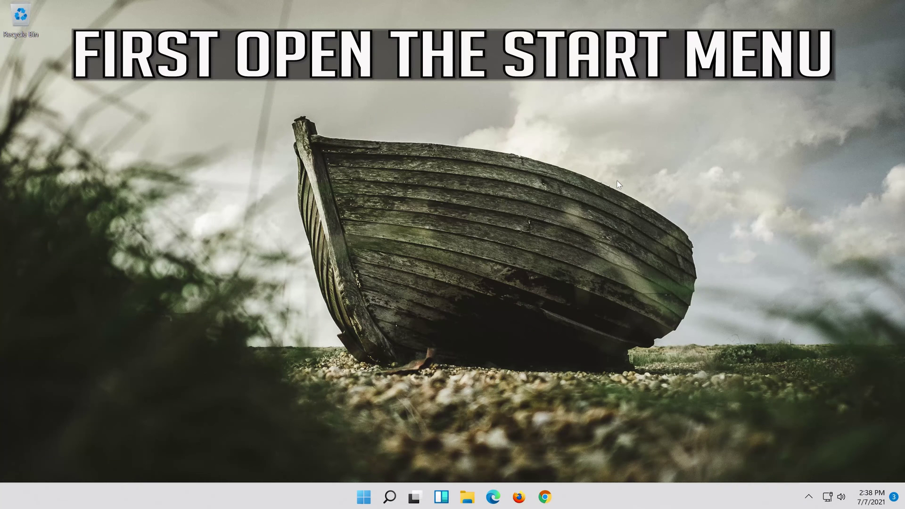
Search for 'settings' and launch the Settings app from the results.
{"action": "left_click", "coordinate": [392, 497]}
{"action": "type", "text": "settings"}
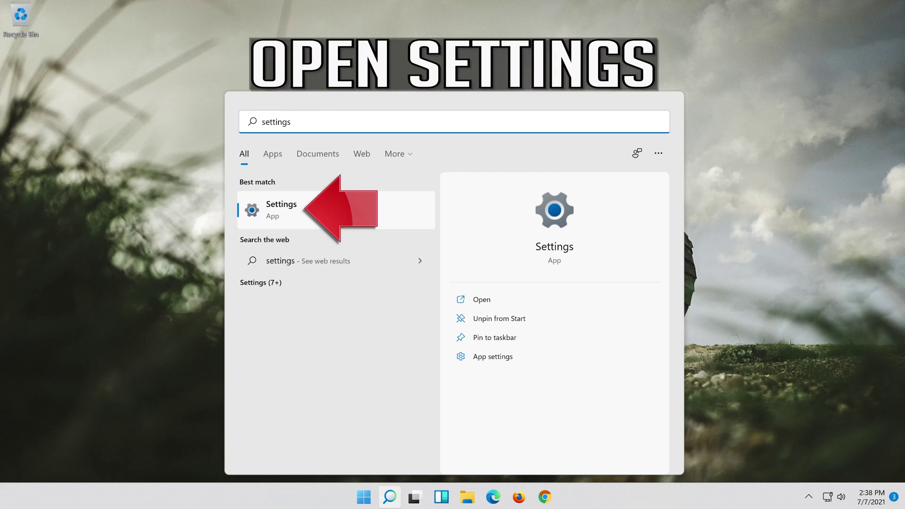
{"action": "left_click", "coordinate": [351, 213]}
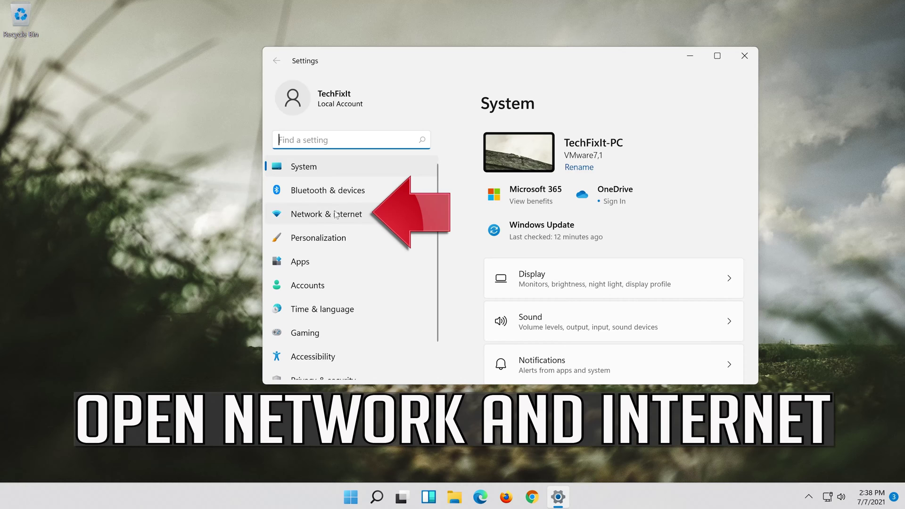
Go to Network & internet > Ethernet and scroll down to DNS server assignment.
{"action": "left_click", "coordinate": [378, 221]}
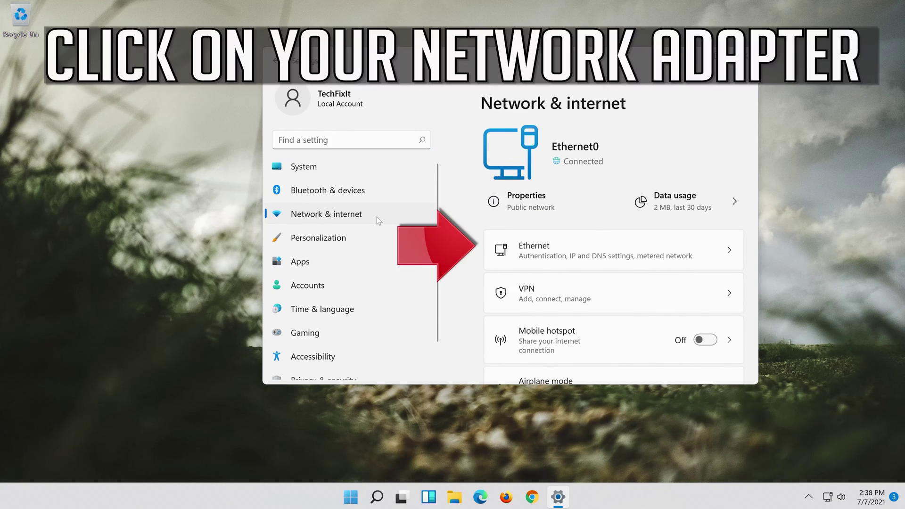
{"action": "left_click", "coordinate": [638, 256]}
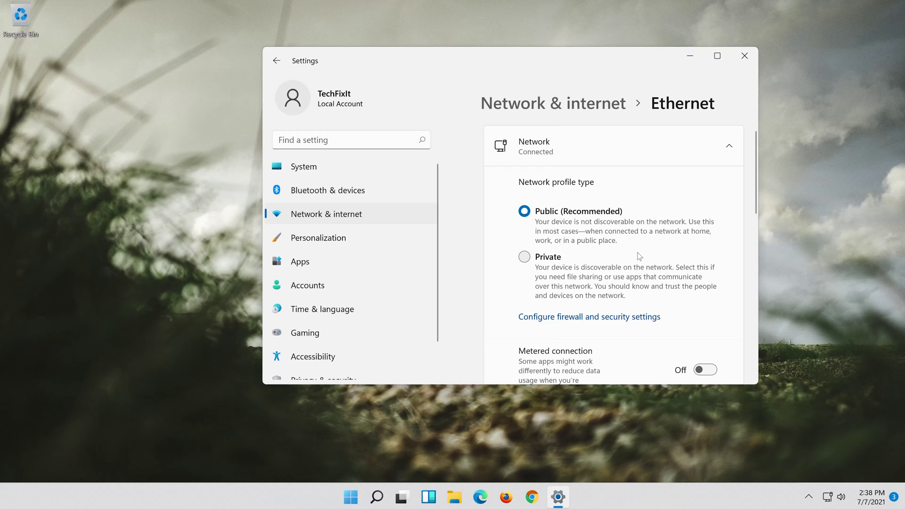
{"action": "scroll", "coordinate": [637, 255], "scroll_direction": "down", "scroll_amount": 5}
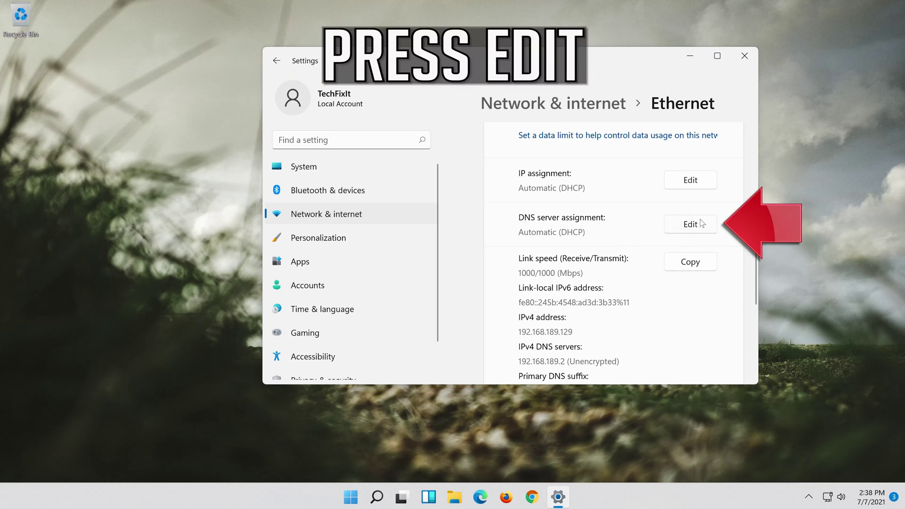
Switch DNS to Manual, turn IPv4 on, and set preferred DNS 8.8.8.8 to encrypted preferred.
{"action": "left_click", "coordinate": [676, 226]}
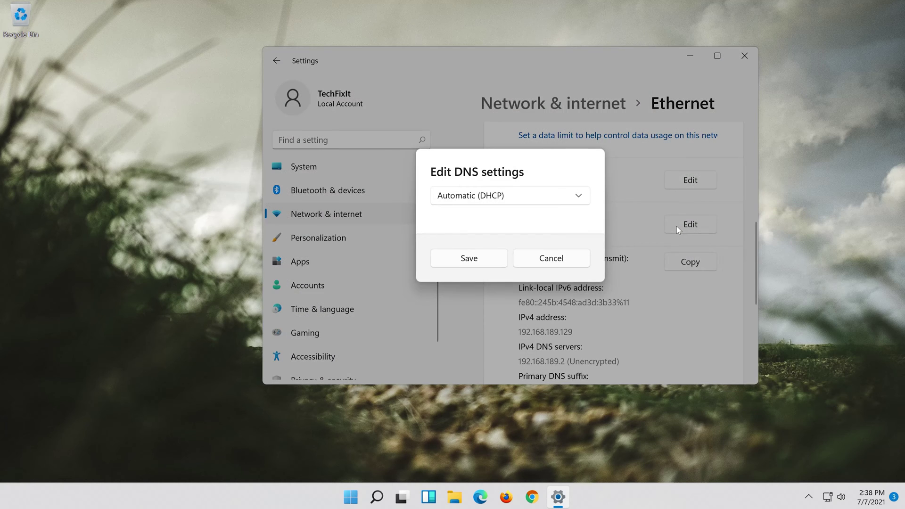
{"action": "left_click", "coordinate": [472, 199]}
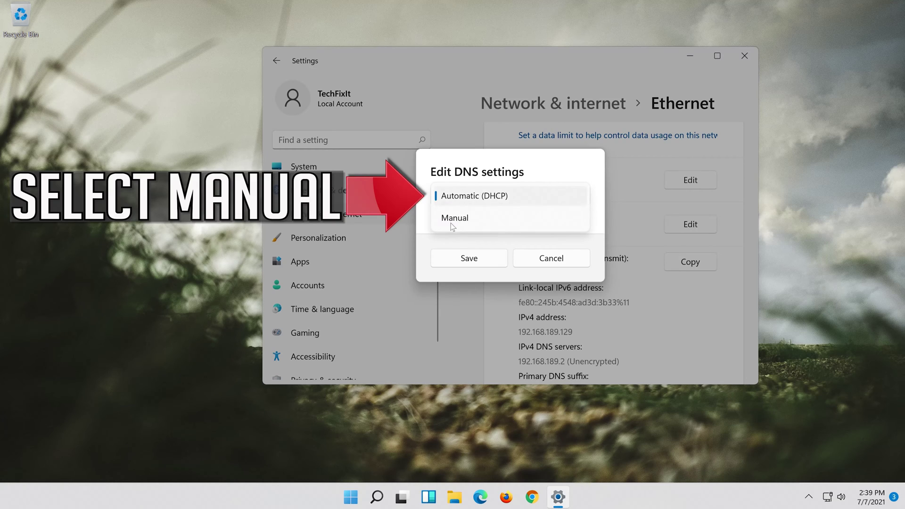
{"action": "left_click", "coordinate": [502, 222]}
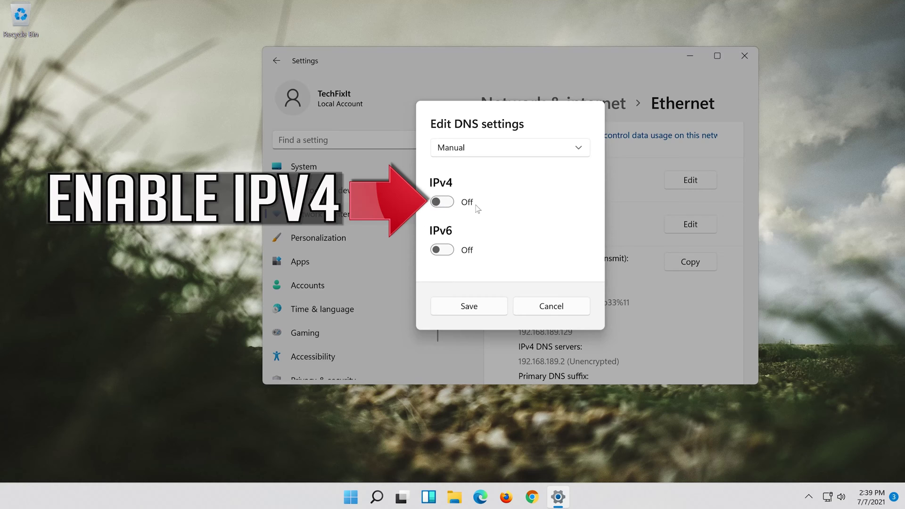
{"action": "left_click", "coordinate": [450, 203]}
{"action": "left_click", "coordinate": [545, 187]}
{"action": "type", "text": "8"}
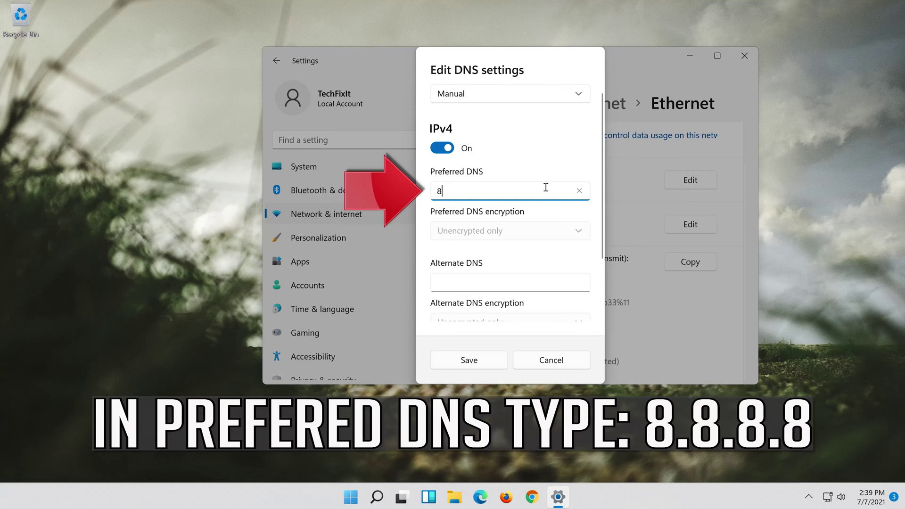
{"action": "type", "text": ".8.8.8"}
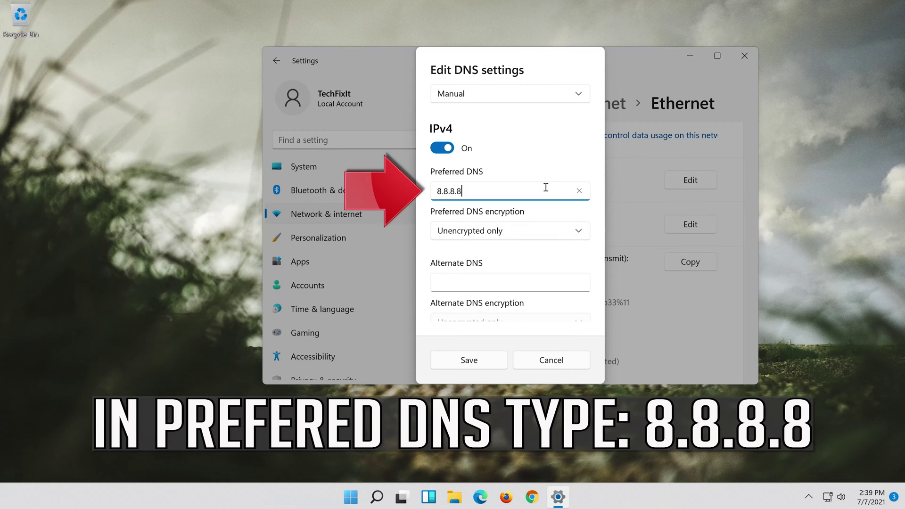
{"action": "left_click", "coordinate": [579, 228]}
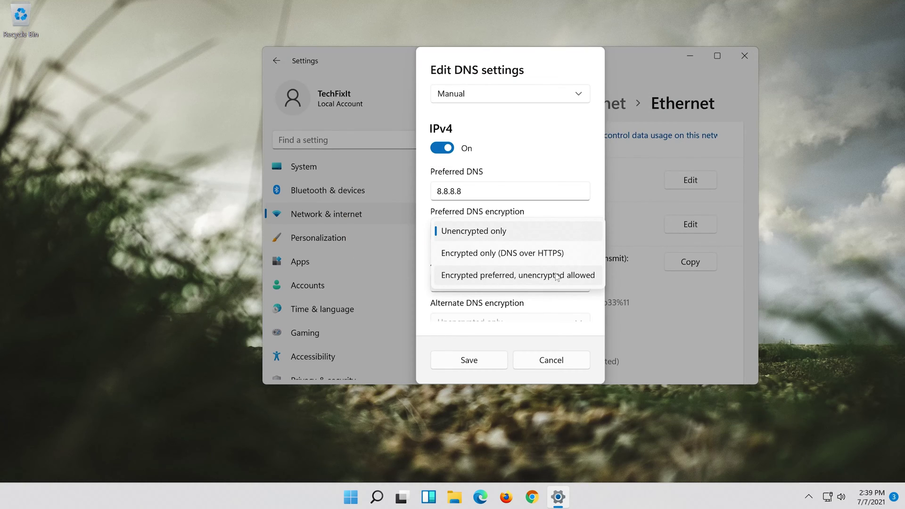
{"action": "left_click", "coordinate": [557, 276]}
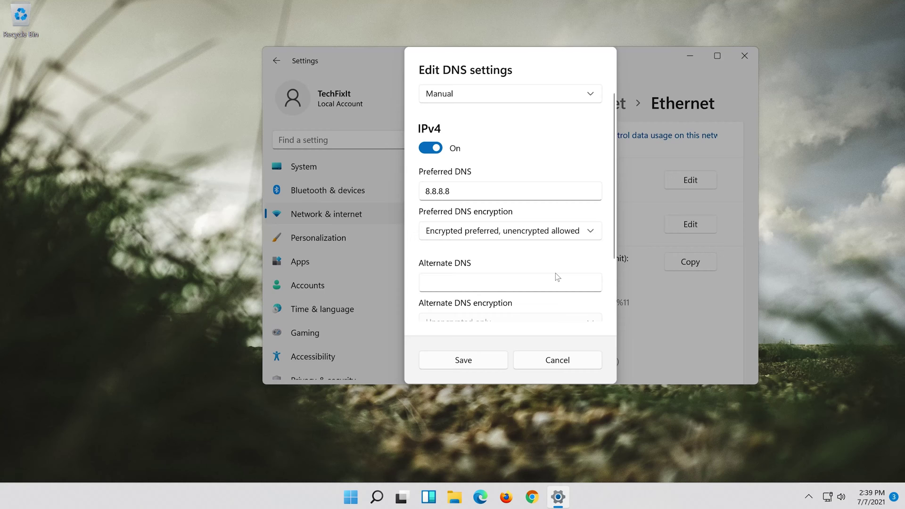
Set alternate DNS 8.8.4.4 to encrypted preferred, unencrypted allowed.
{"action": "left_click", "coordinate": [544, 281]}
{"action": "type", "text": "8.8."}
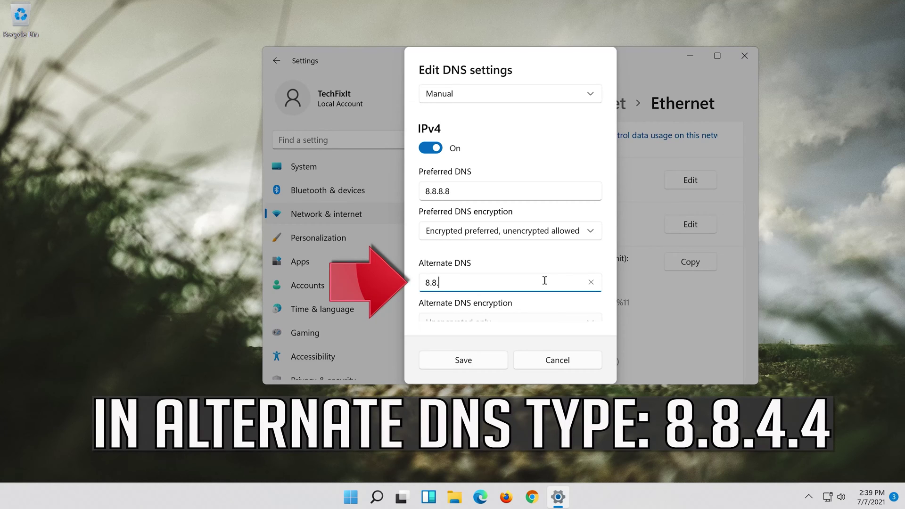
{"action": "type", "text": "4.4"}
{"action": "scroll", "coordinate": [589, 261], "scroll_direction": "down", "scroll_amount": 3}
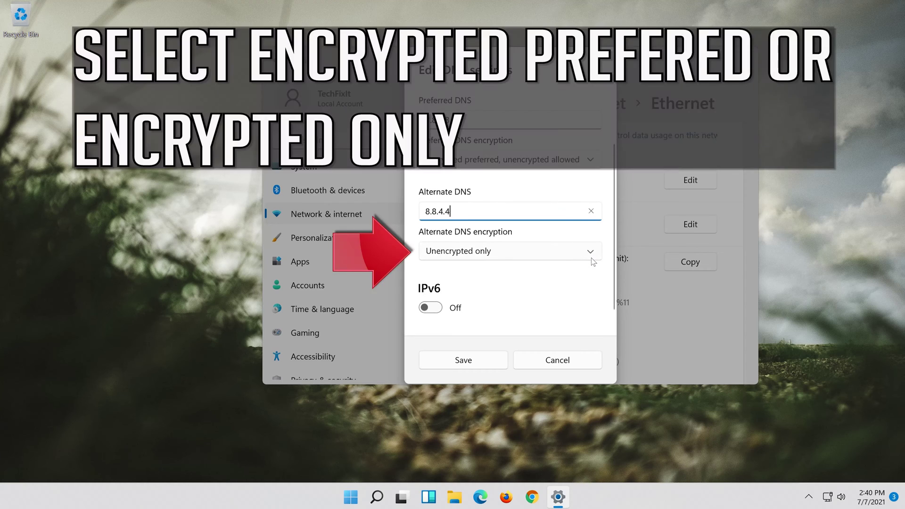
{"action": "left_click", "coordinate": [542, 254]}
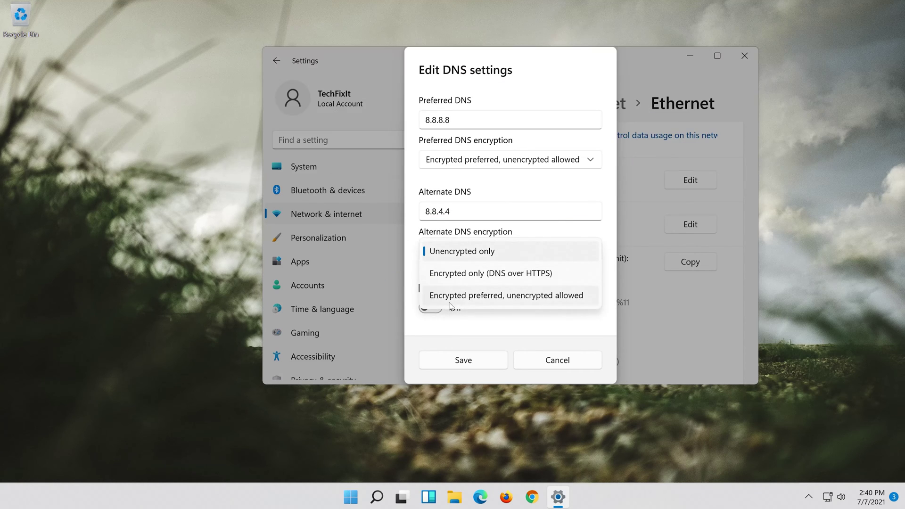
{"action": "left_click", "coordinate": [514, 297]}
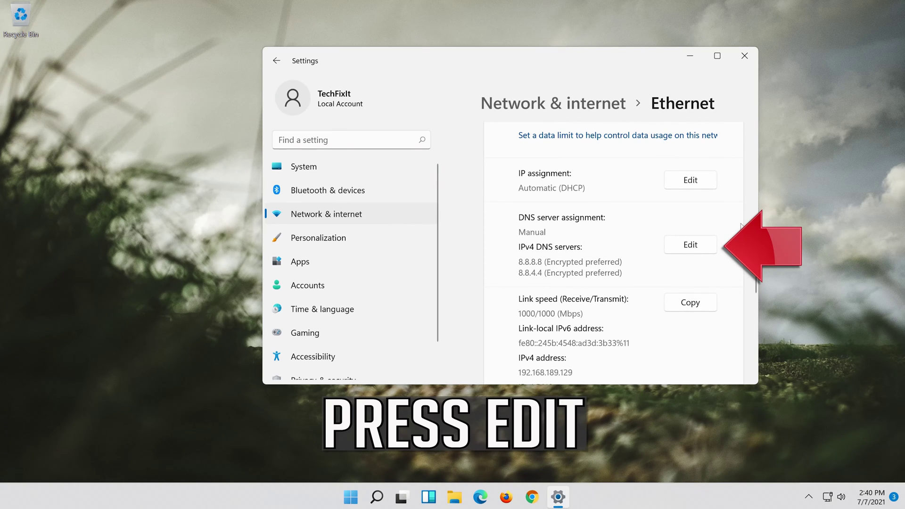
Turn IPv4 off, switch the Ethernet DNS to Automatic (DHCP), and save.
{"action": "left_click", "coordinate": [689, 245]}
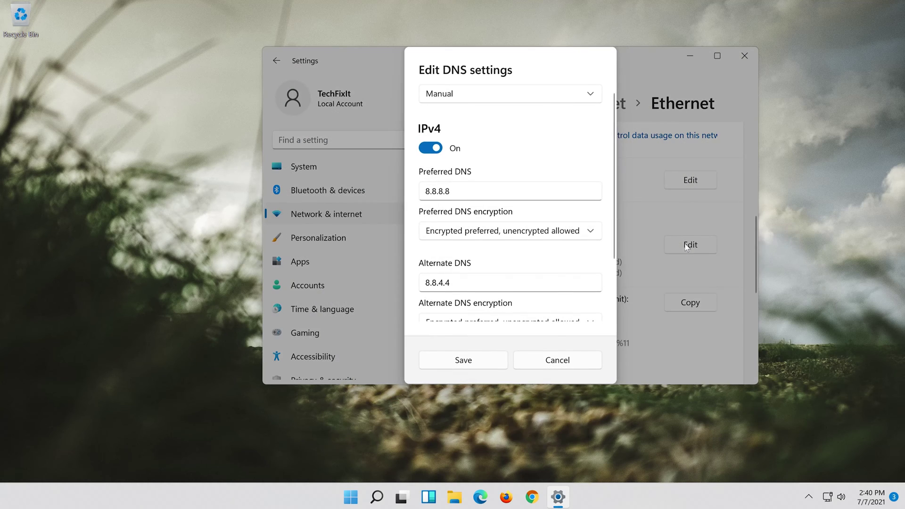
{"action": "left_click", "coordinate": [438, 149]}
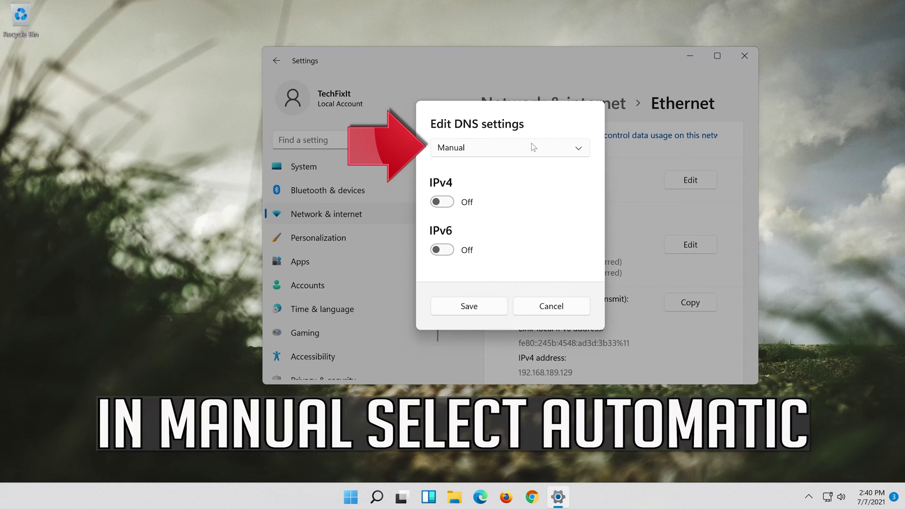
{"action": "left_click", "coordinate": [508, 148]}
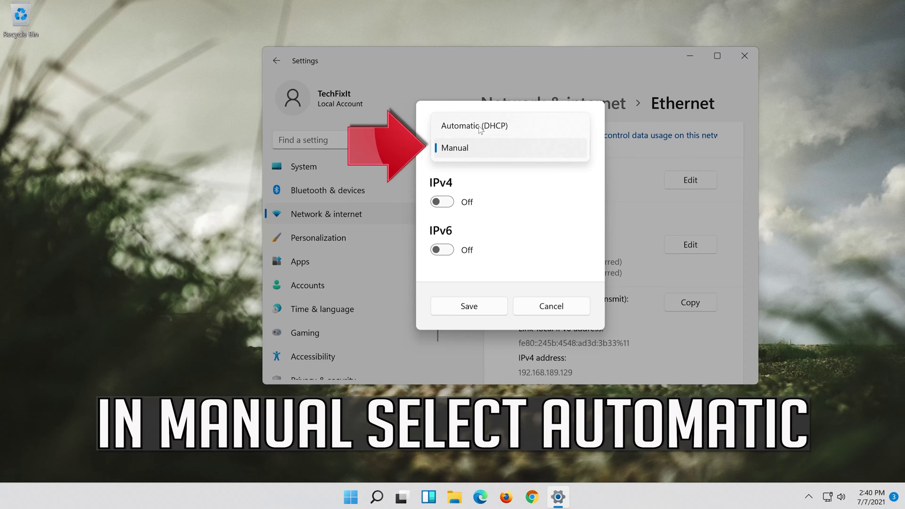
{"action": "left_click", "coordinate": [527, 124]}
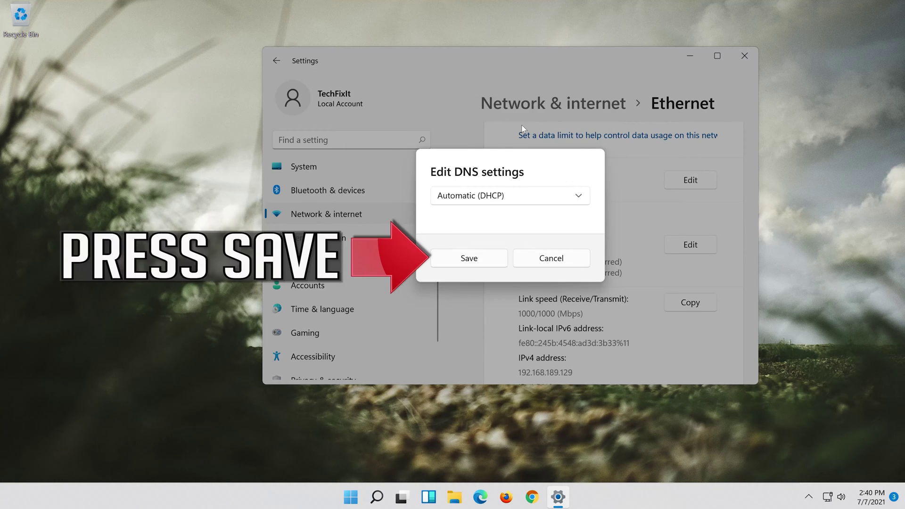
{"action": "left_click", "coordinate": [468, 259]}
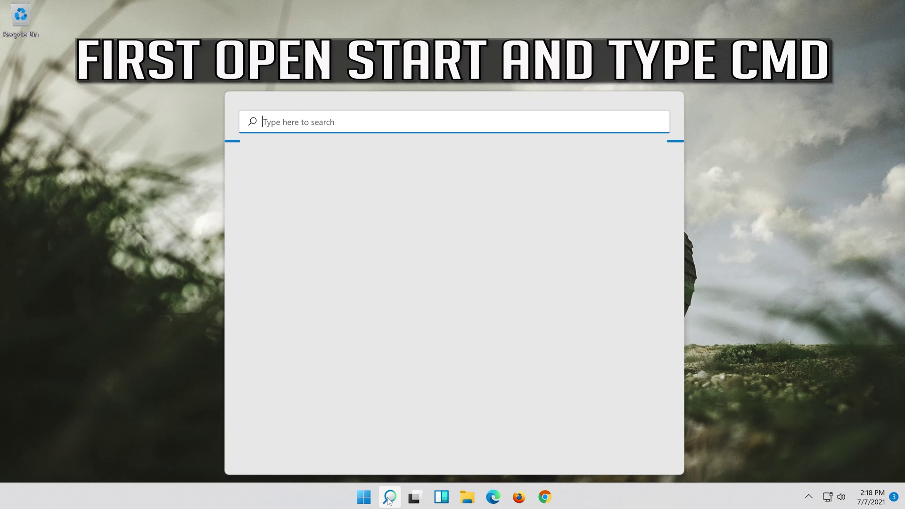
Find Command Prompt by searching 'cmd' and launch it as administrator.
{"action": "type", "text": "cmd"}
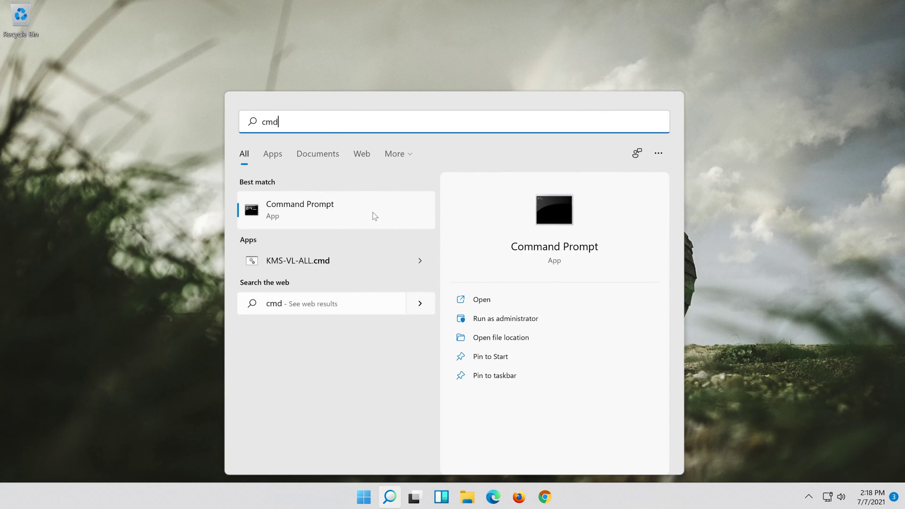
{"action": "right_click", "coordinate": [375, 215]}
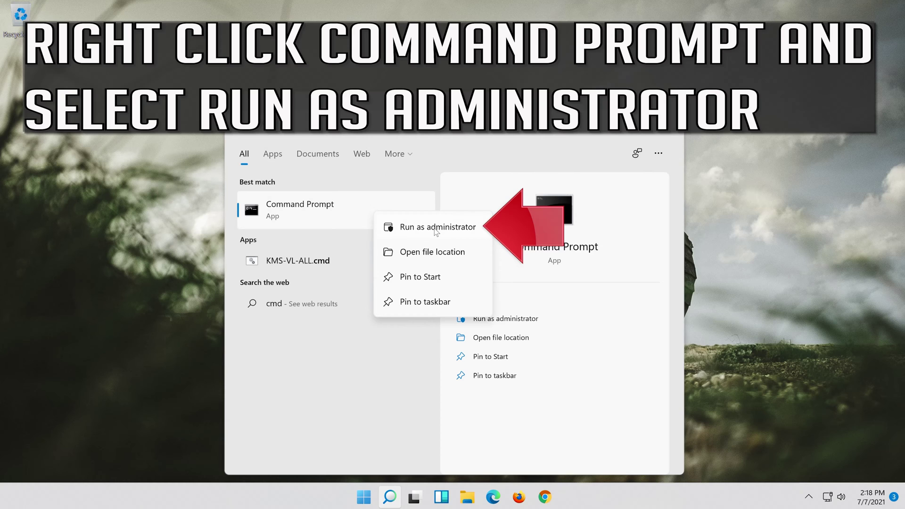
{"action": "key", "text": "Escape"}
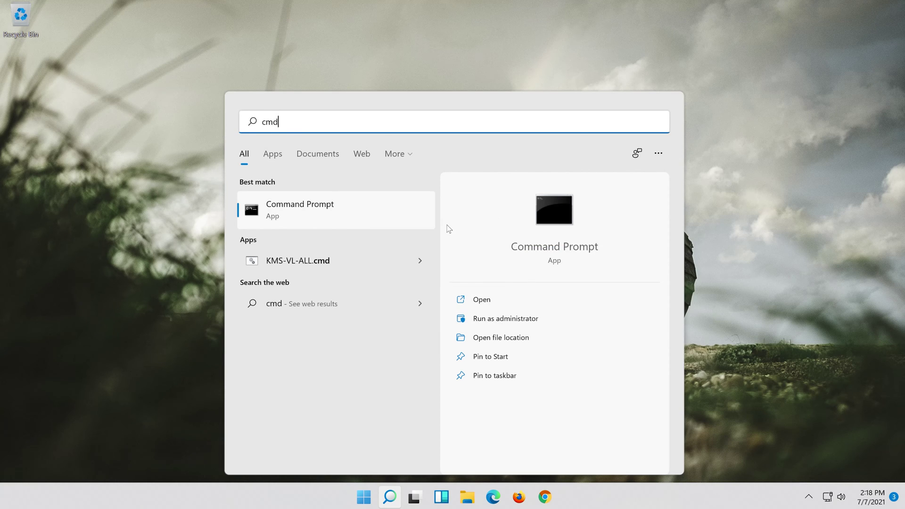
{"action": "key", "text": "ctrl+shift+Return"}
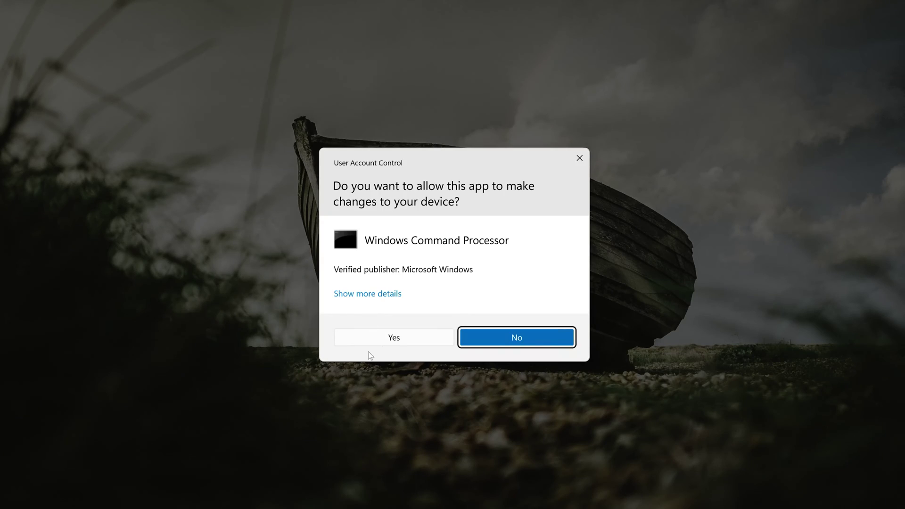
Approve the admin prompt and run 'netsh int ip reset c:\resetlog.txt'.
{"action": "left_click", "coordinate": [403, 335]}
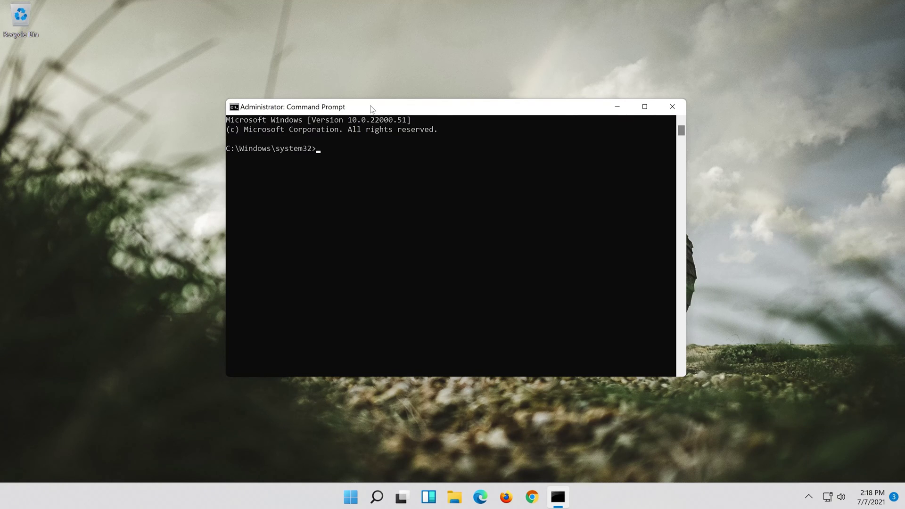
{"action": "type", "text": "n"}
{"action": "type", "text": "e"}
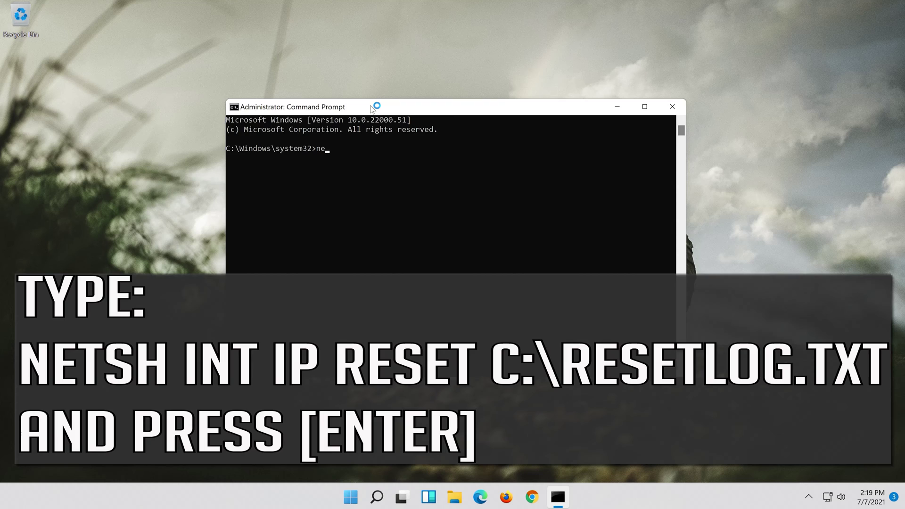
{"action": "type", "text": "tsh int ip reset c:\\reset"}
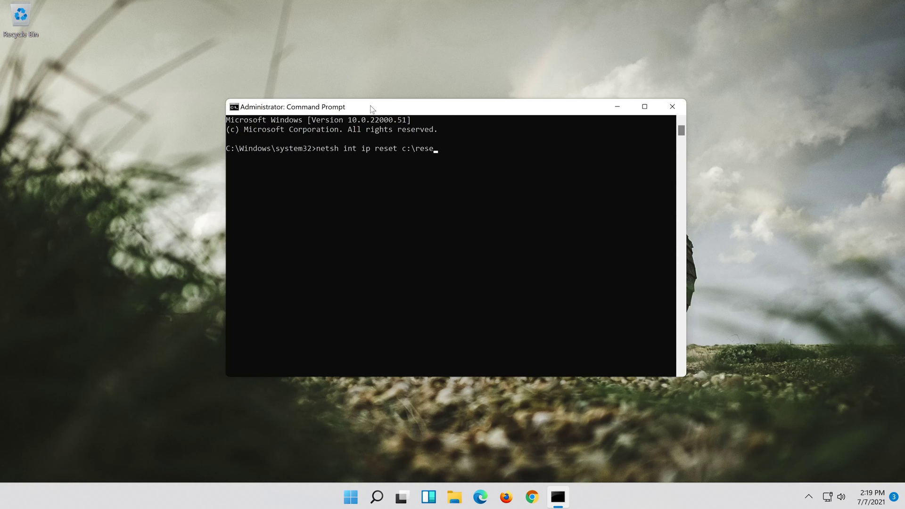
{"action": "type", "text": "log.txt"}
{"action": "key", "text": "Return"}
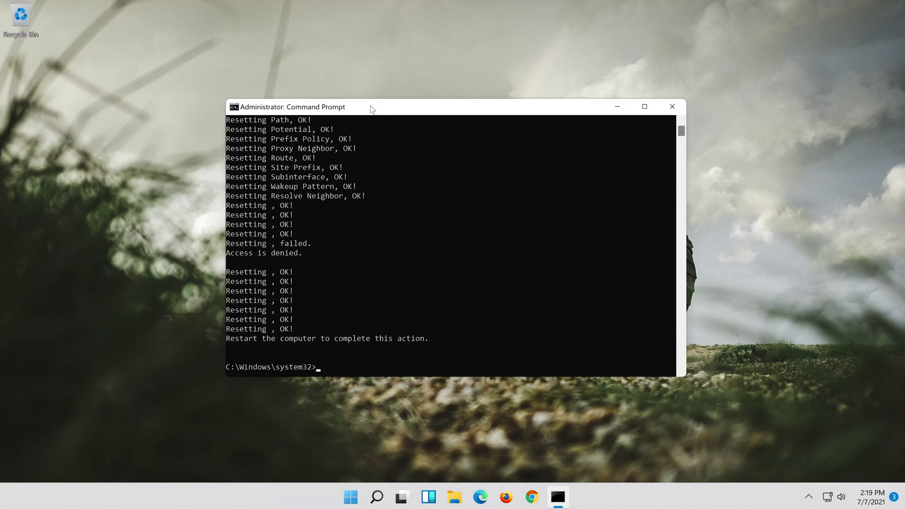
Run 'netsh winsock reset' to reset the Winsock Catalog.
{"action": "type", "text": "n"}
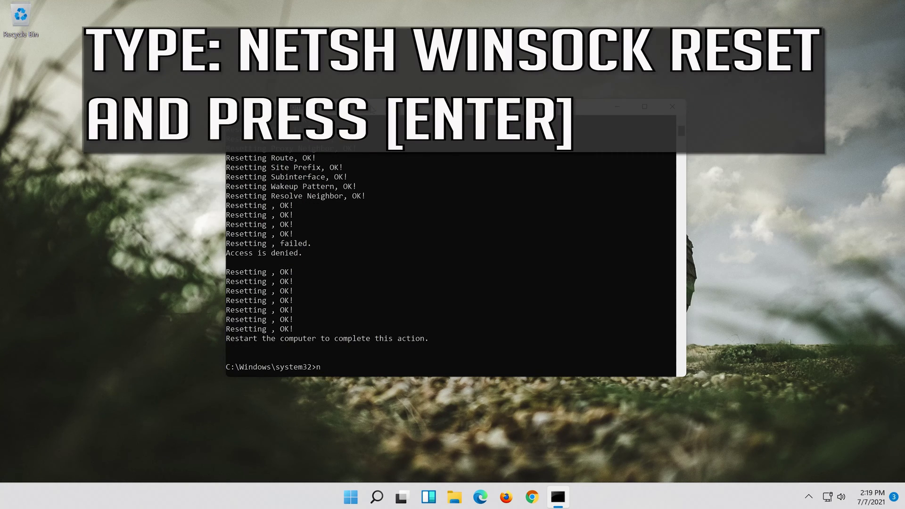
{"action": "type", "text": "etsh winsock reset"}
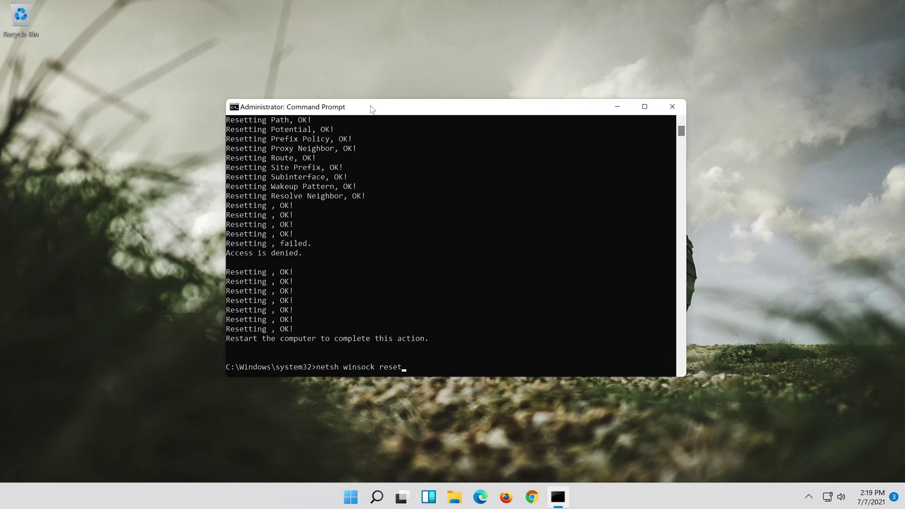
{"action": "key", "text": "Return"}
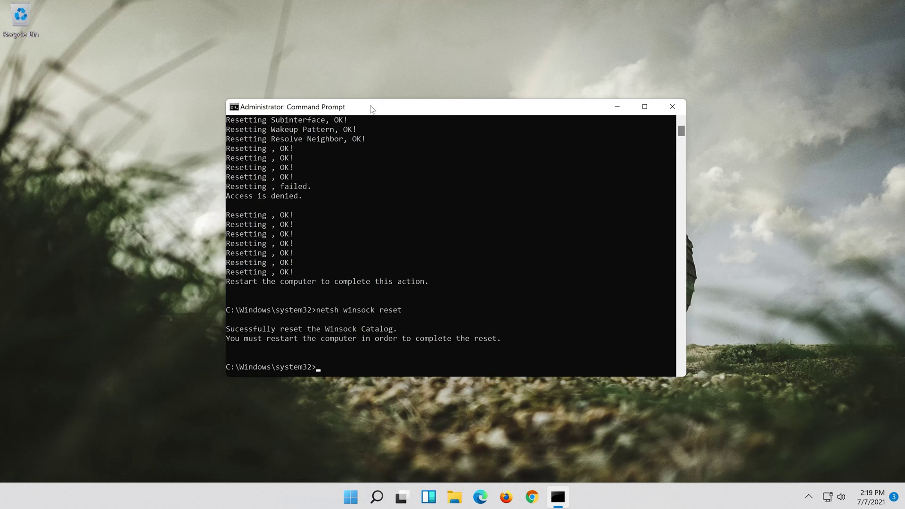
Flush the DNS cache with 'ipconfig /flushdns', then exit Command Prompt.
{"action": "type", "text": "ipconfig "}
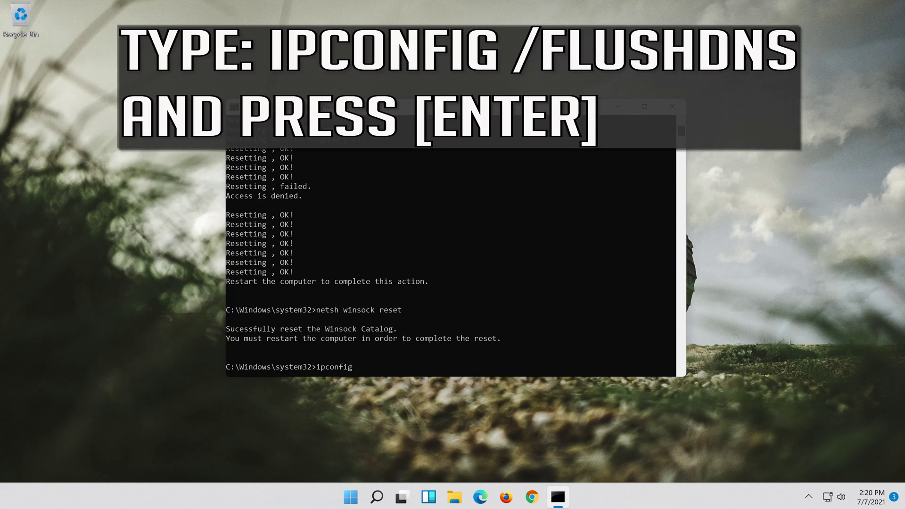
{"action": "type", "text": "/flushdns"}
{"action": "key", "text": "Return"}
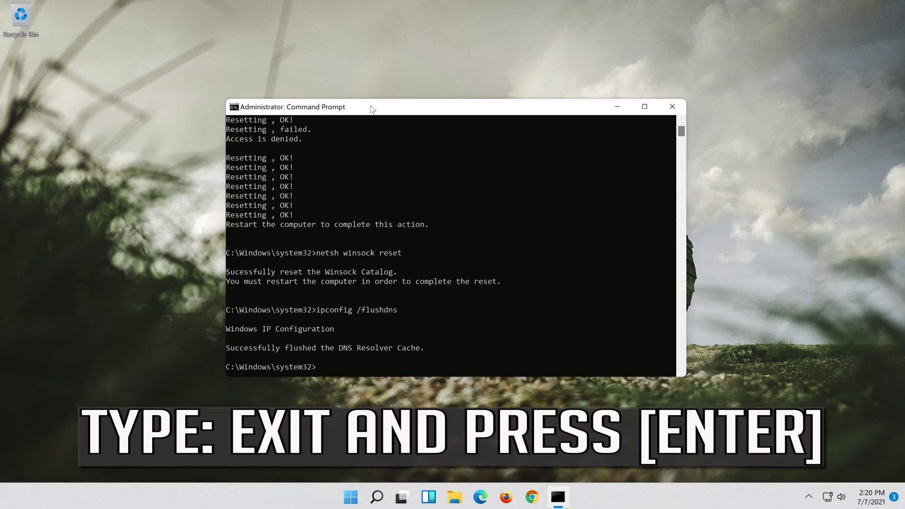
{"action": "type", "text": "exit"}
{"action": "key", "text": "Return"}
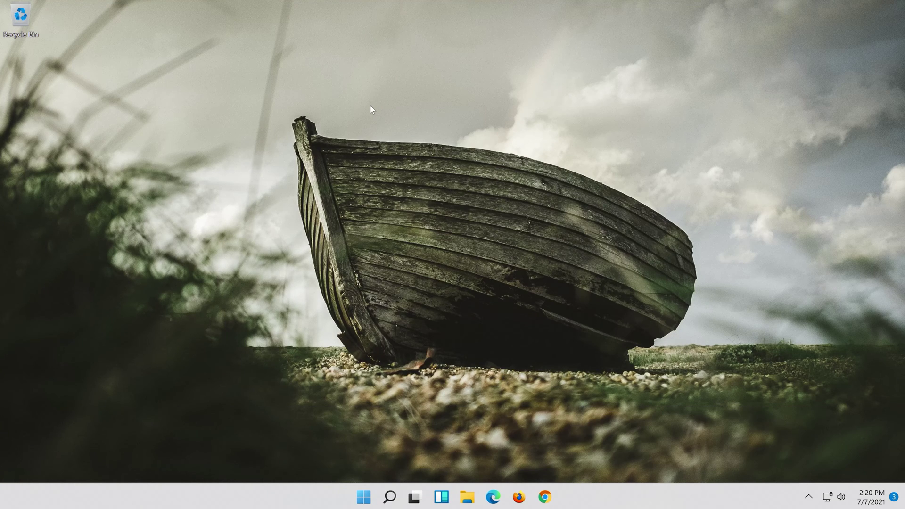
Restart the computer from the Start menu power options.
{"action": "left_click", "coordinate": [364, 496]}
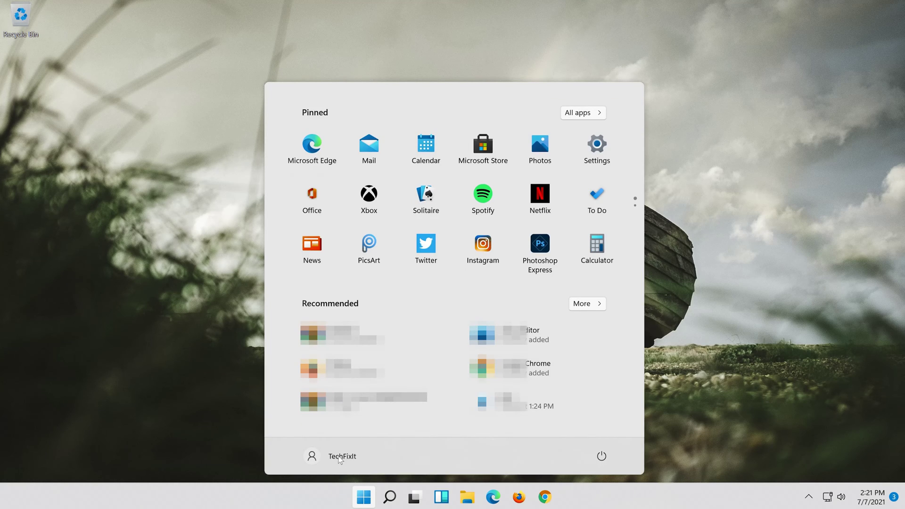
{"action": "left_click", "coordinate": [601, 458]}
{"action": "left_click", "coordinate": [602, 431]}
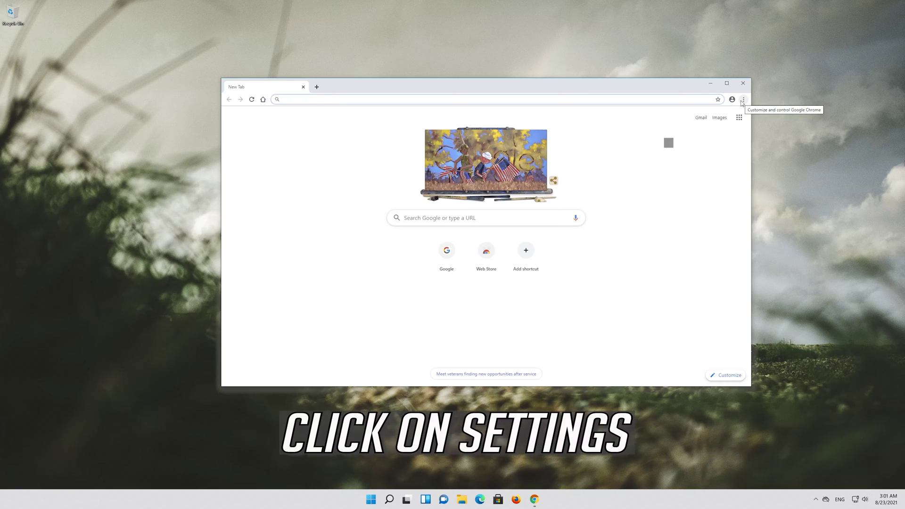
Open Chrome's three-dot main menu.
{"action": "left_click", "coordinate": [743, 100]}
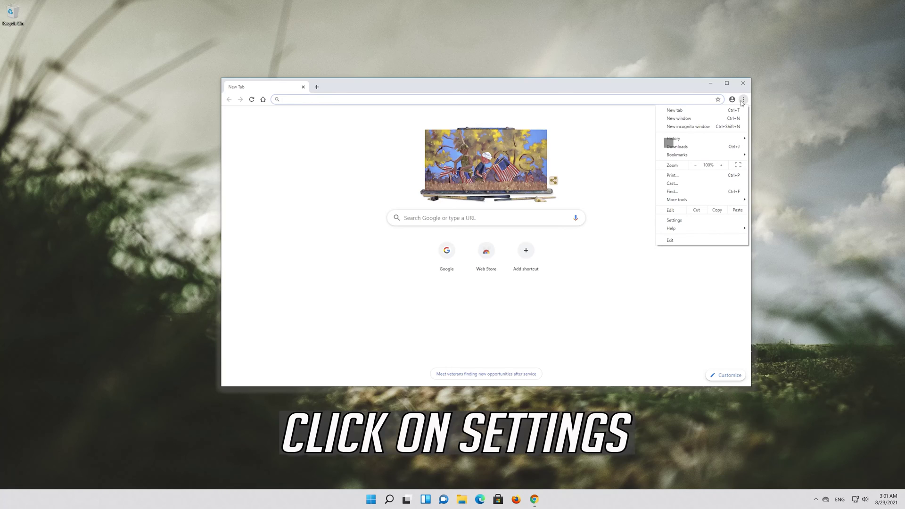
Open Chrome's Settings page and expand Advanced to reveal Privacy and security's Clear browsing data.
{"action": "left_click", "coordinate": [703, 223]}
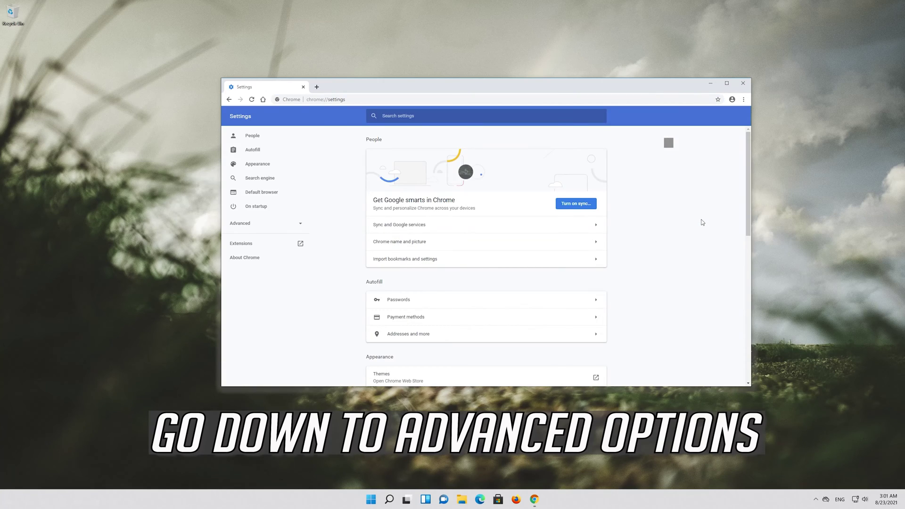
{"action": "scroll", "coordinate": [560, 226], "scroll_direction": "down", "scroll_amount": 10}
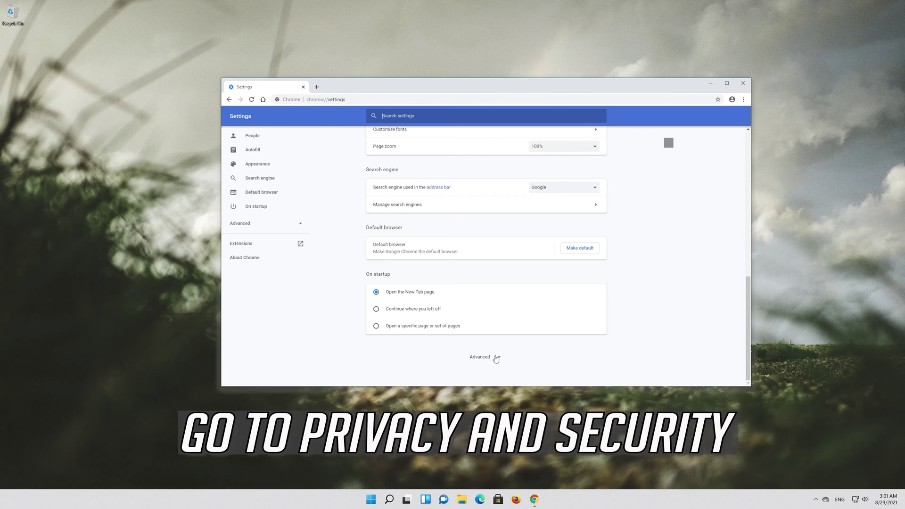
{"action": "left_click", "coordinate": [496, 359]}
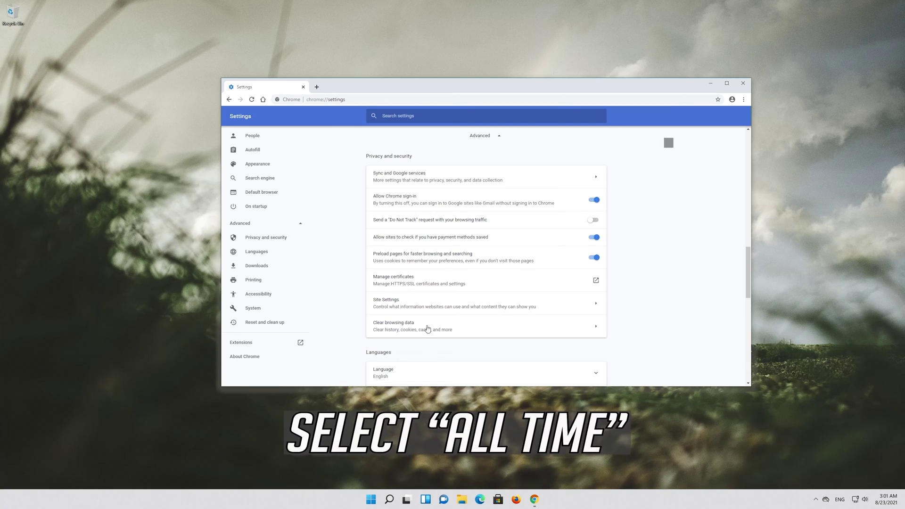
In Clear browsing data, set the time range to All time on both Basic and Advanced tabs.
{"action": "left_click", "coordinate": [428, 329]}
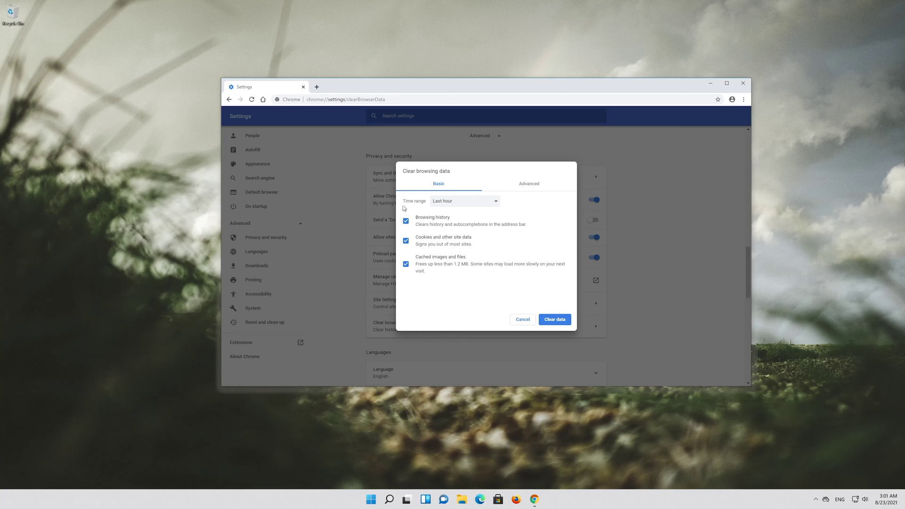
{"action": "left_click", "coordinate": [445, 206]}
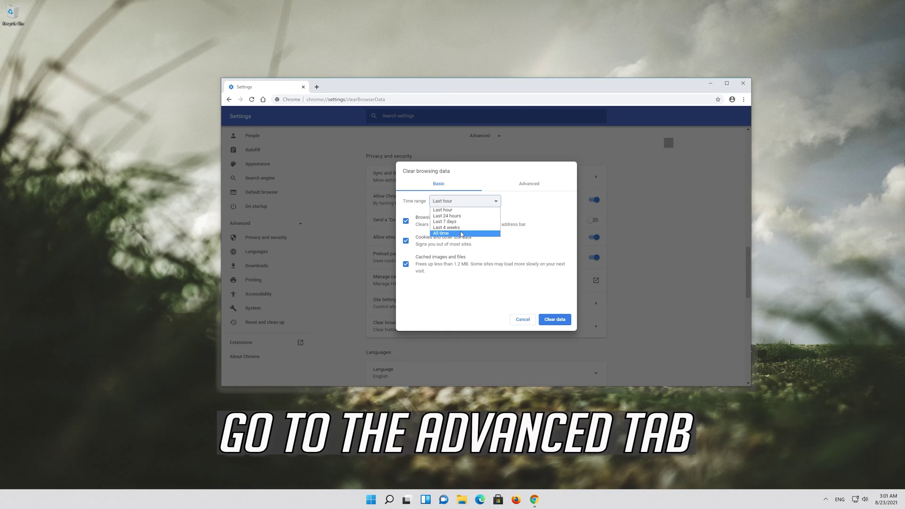
{"action": "left_click", "coordinate": [461, 234]}
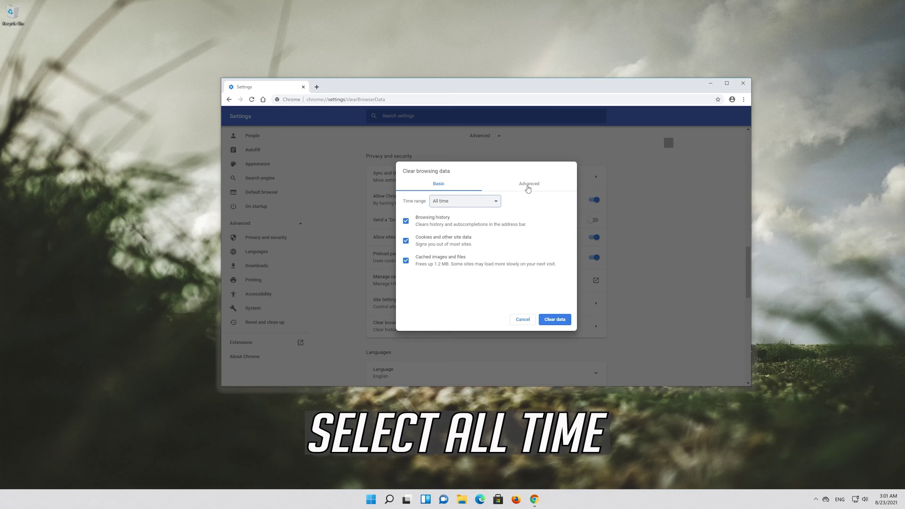
{"action": "left_click", "coordinate": [528, 188]}
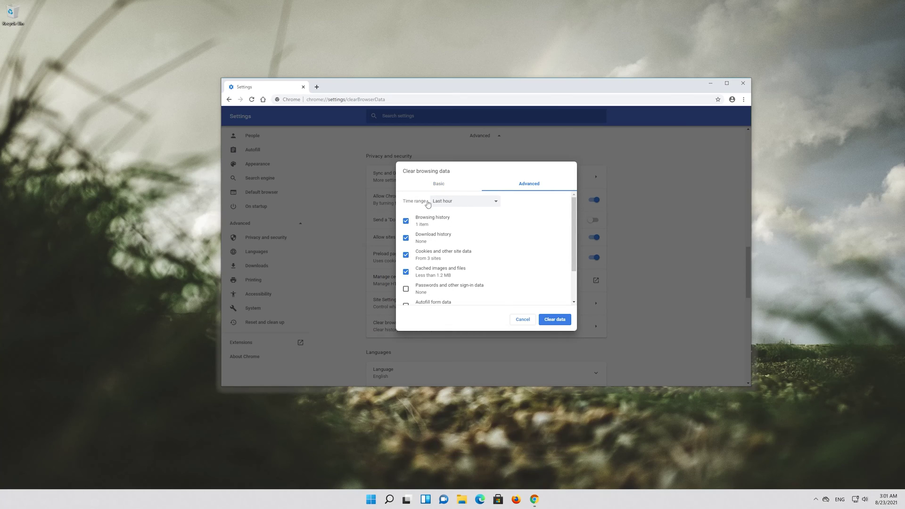
{"action": "left_click", "coordinate": [467, 201]}
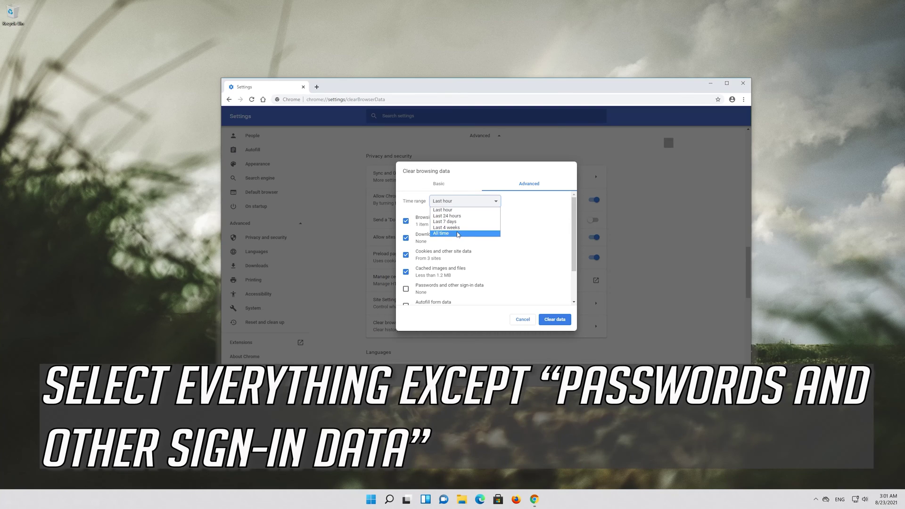
{"action": "left_click", "coordinate": [457, 233]}
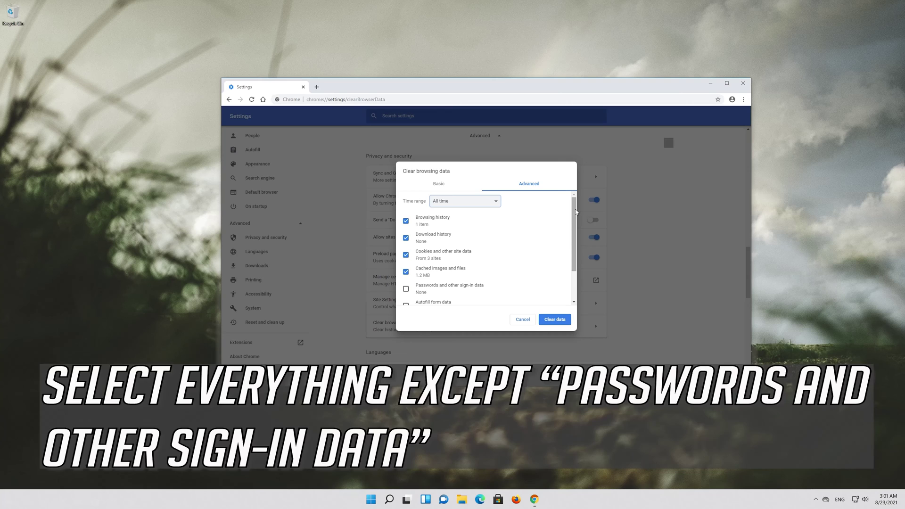
Also check Site Settings, Autofill form data and Hosted app data, leaving passwords unchecked.
{"action": "scroll", "coordinate": [576, 221], "scroll_direction": "down", "scroll_amount": 1}
{"action": "left_click_drag", "start_coordinate": [575, 221], "coordinate": [575, 240]}
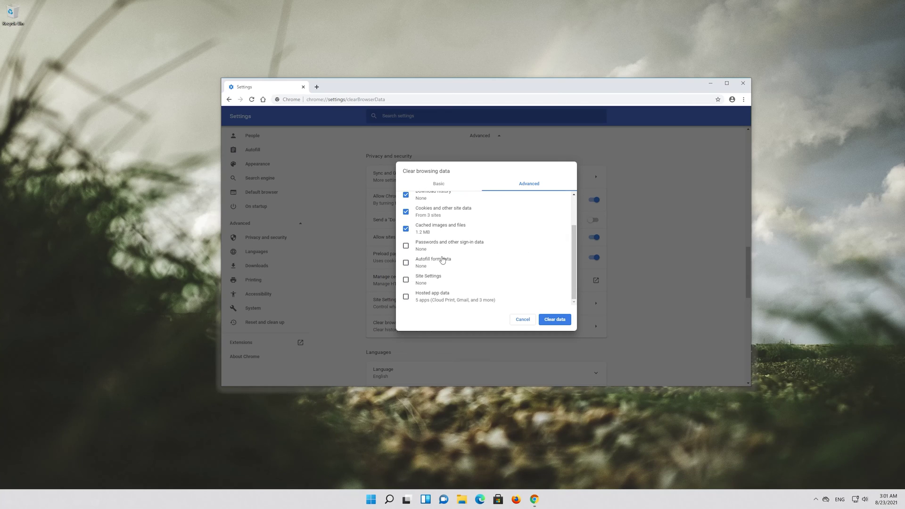
{"action": "left_click", "coordinate": [406, 281]}
{"action": "left_click", "coordinate": [407, 264]}
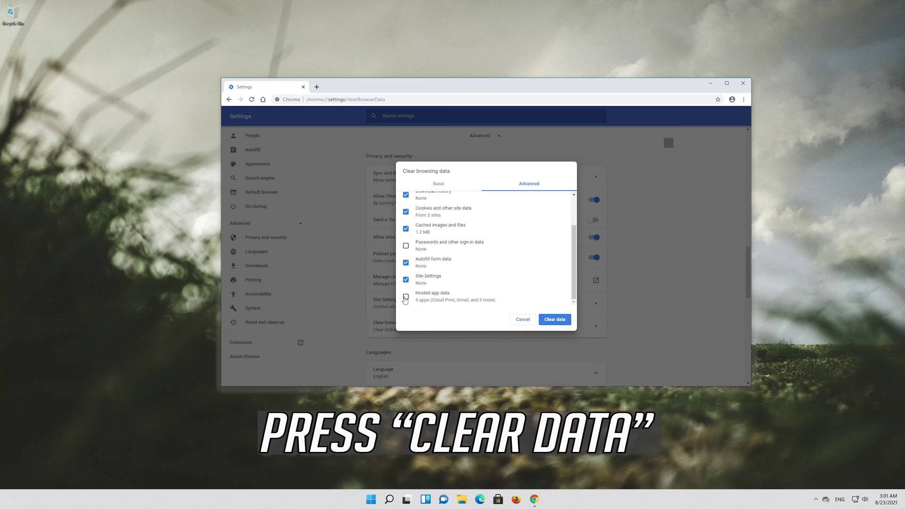
{"action": "left_click", "coordinate": [405, 297]}
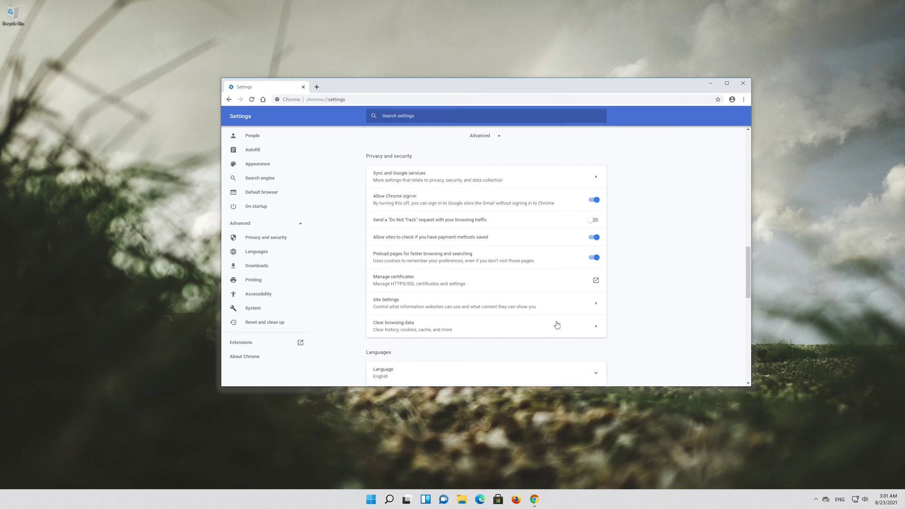
Scroll down the Chrome Settings page to the Reset and clean up section.
{"action": "scroll", "coordinate": [556, 325], "scroll_direction": "down", "scroll_amount": 10}
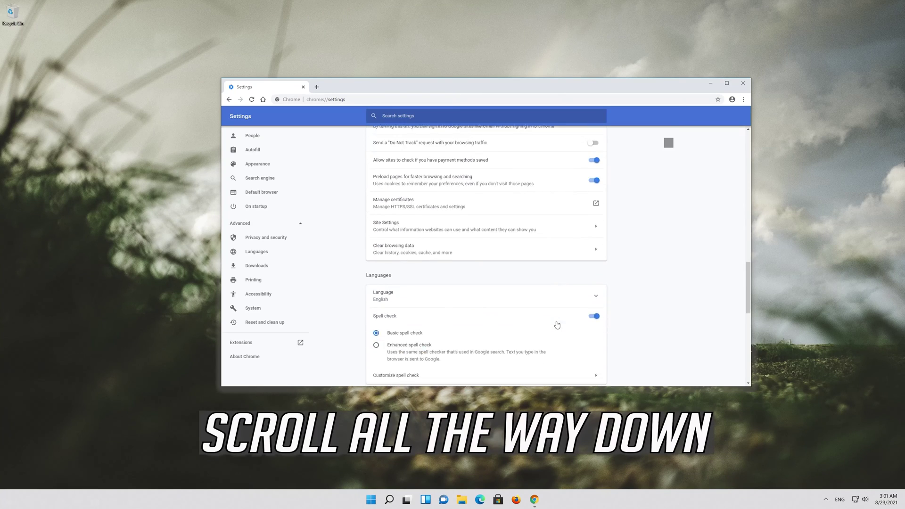
{"action": "scroll", "coordinate": [556, 325], "scroll_direction": "down", "scroll_amount": 1}
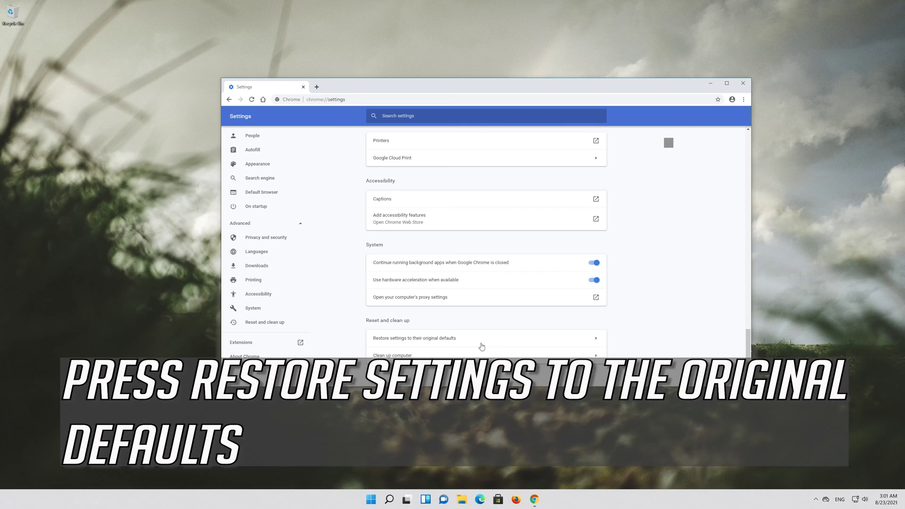
Restore Chrome settings to their original defaults and confirm with Reset settings.
{"action": "left_click", "coordinate": [565, 340]}
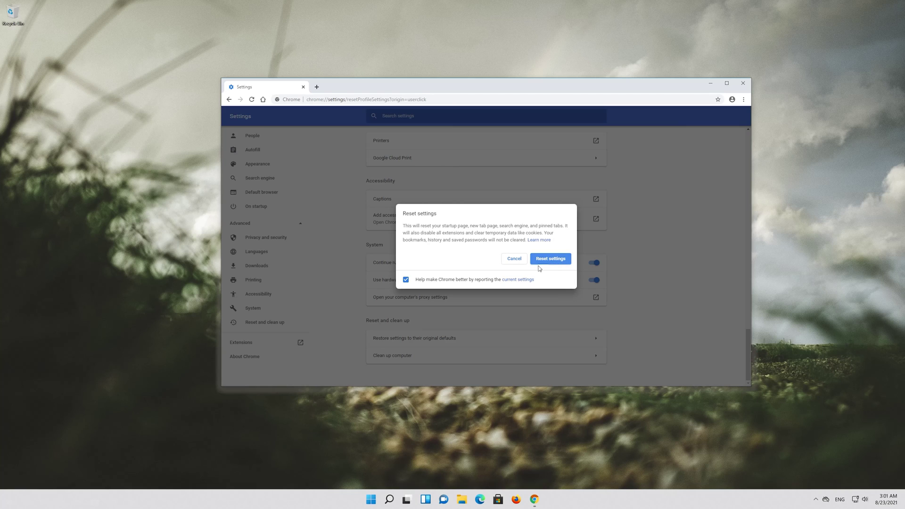
{"action": "left_click", "coordinate": [557, 262]}
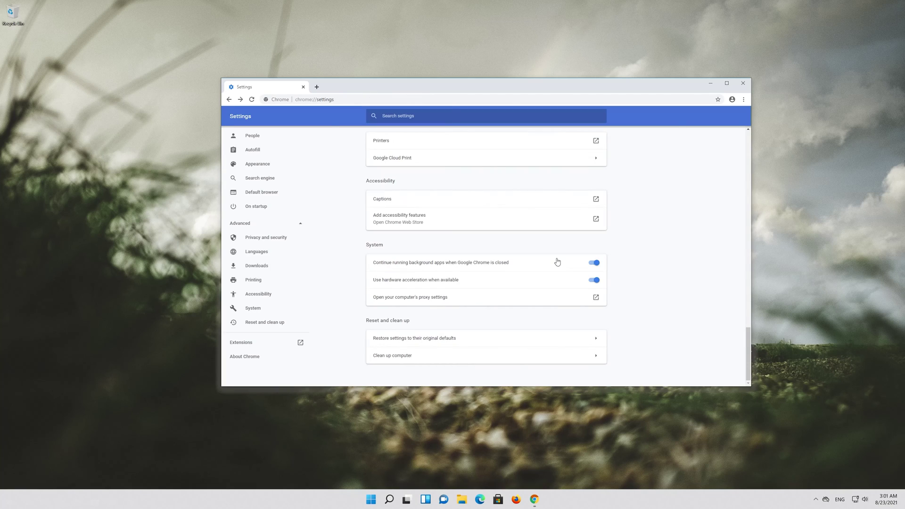